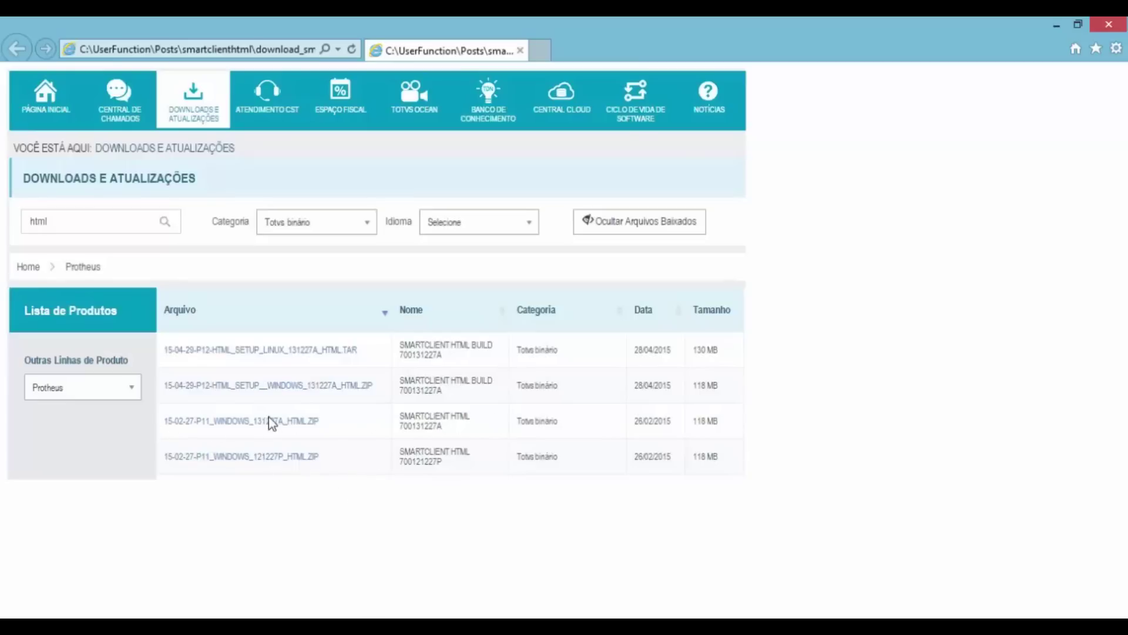
- Examine the 32-bit and 64-bit setup archives in the extracted 15-02-27-P11_WINDOWS_131227A_HTML download folder
click(1056, 26)
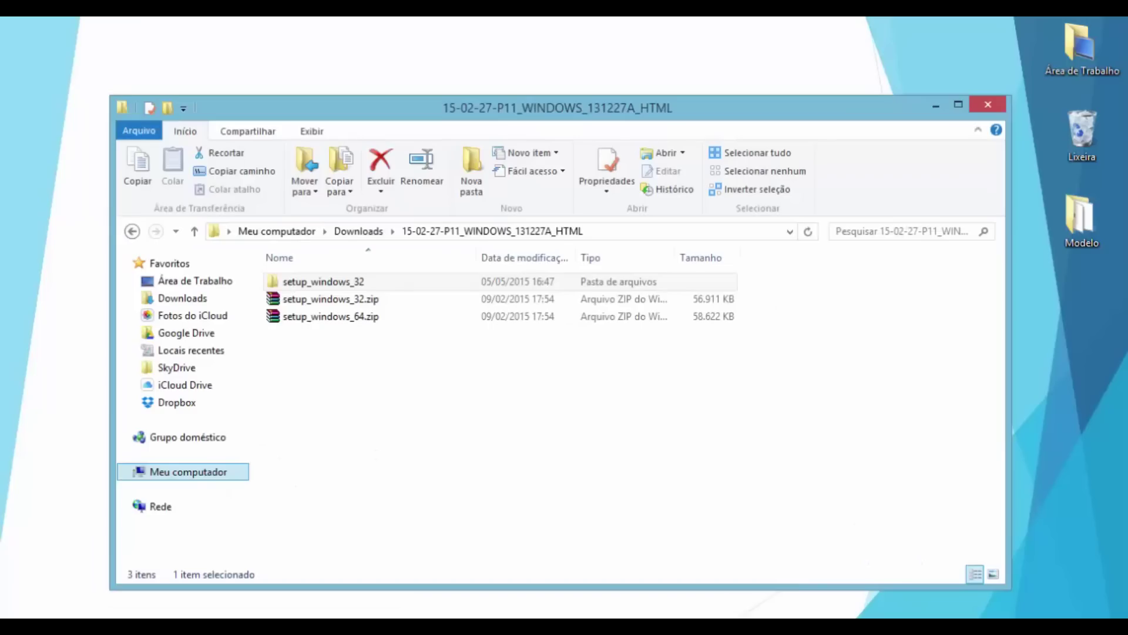
click(396, 305)
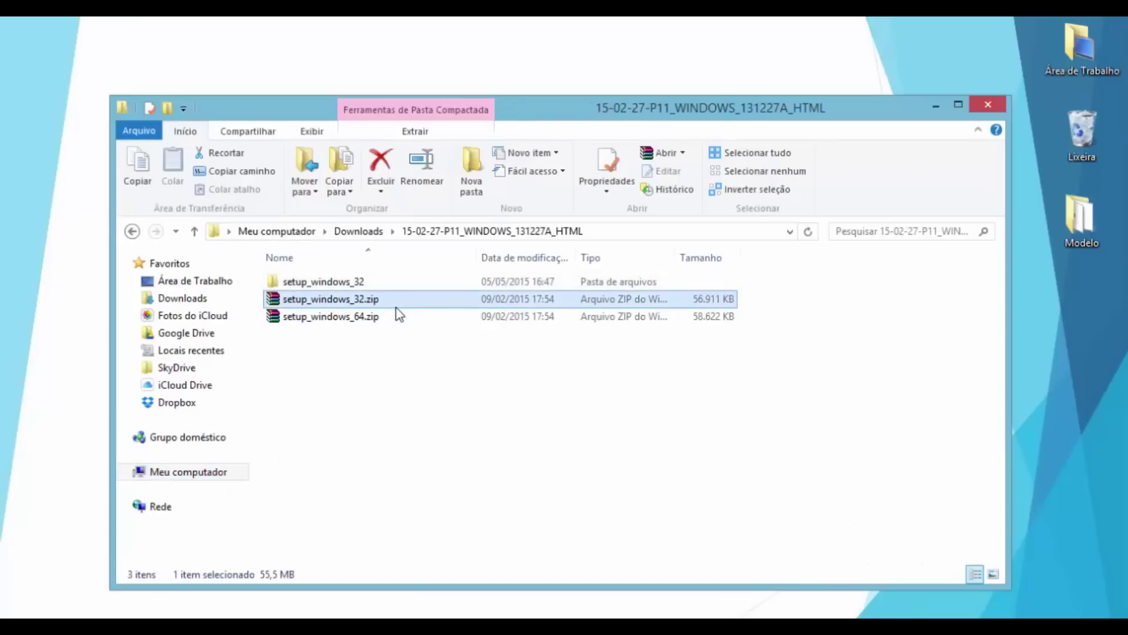
ctrl+click(396, 317)
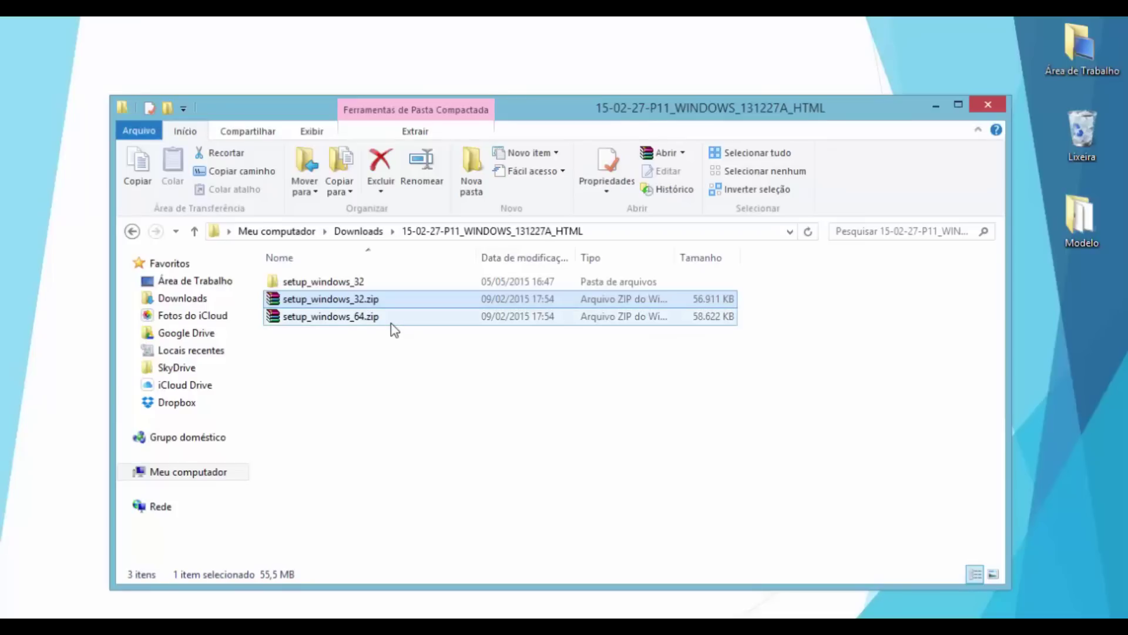
click(392, 320)
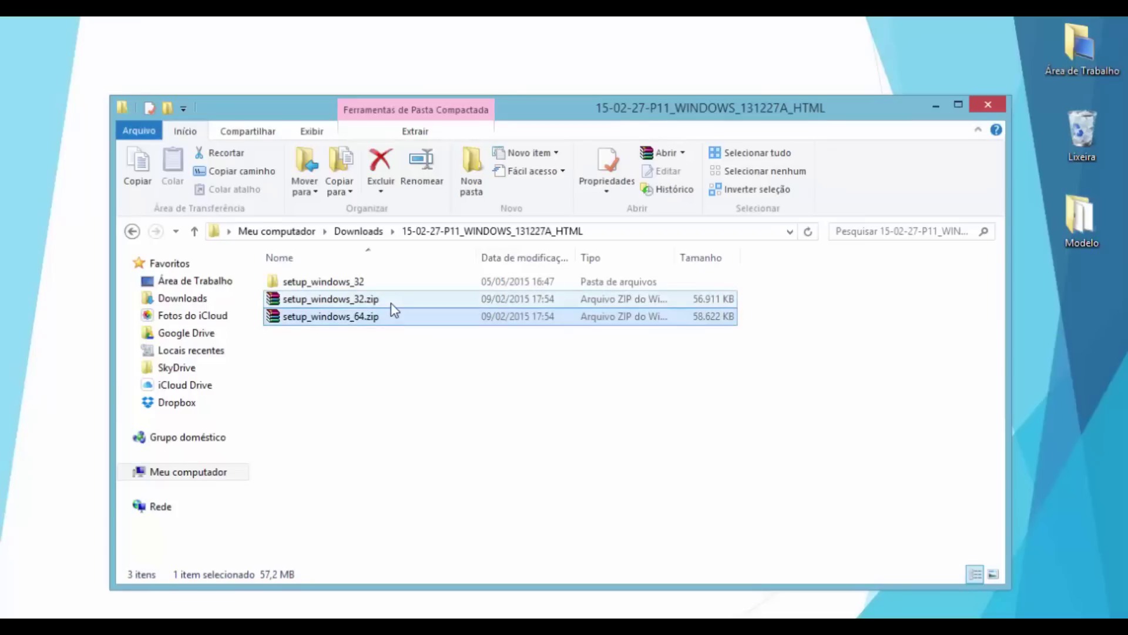
click(391, 304)
ctrl+click(394, 317)
click(396, 321)
click(397, 306)
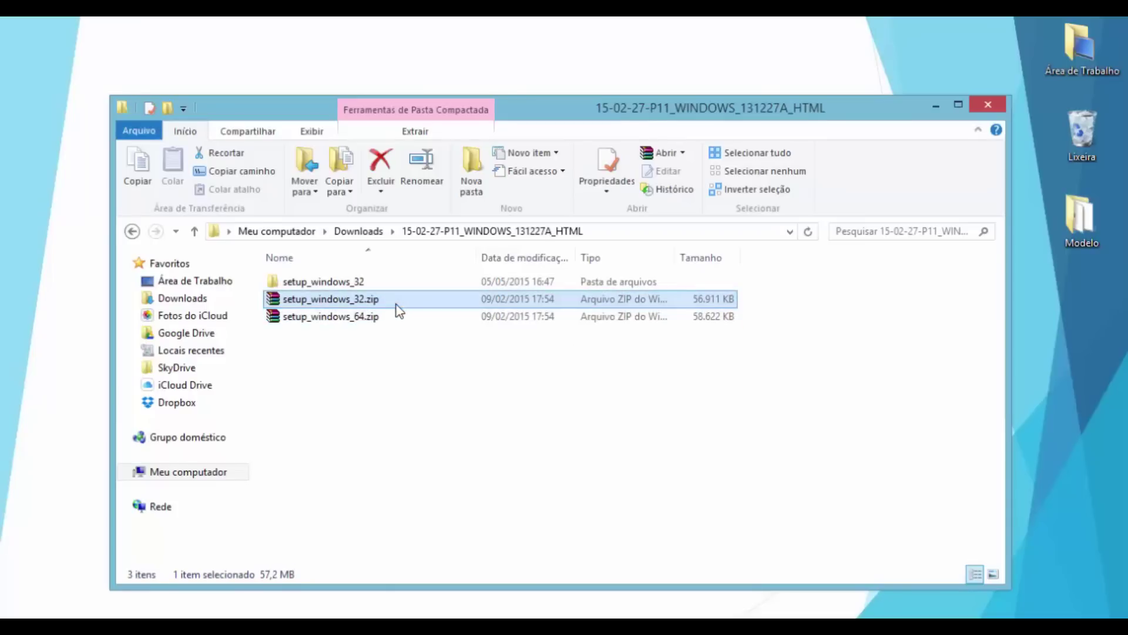
ctrl+click(397, 320)
click(396, 320)
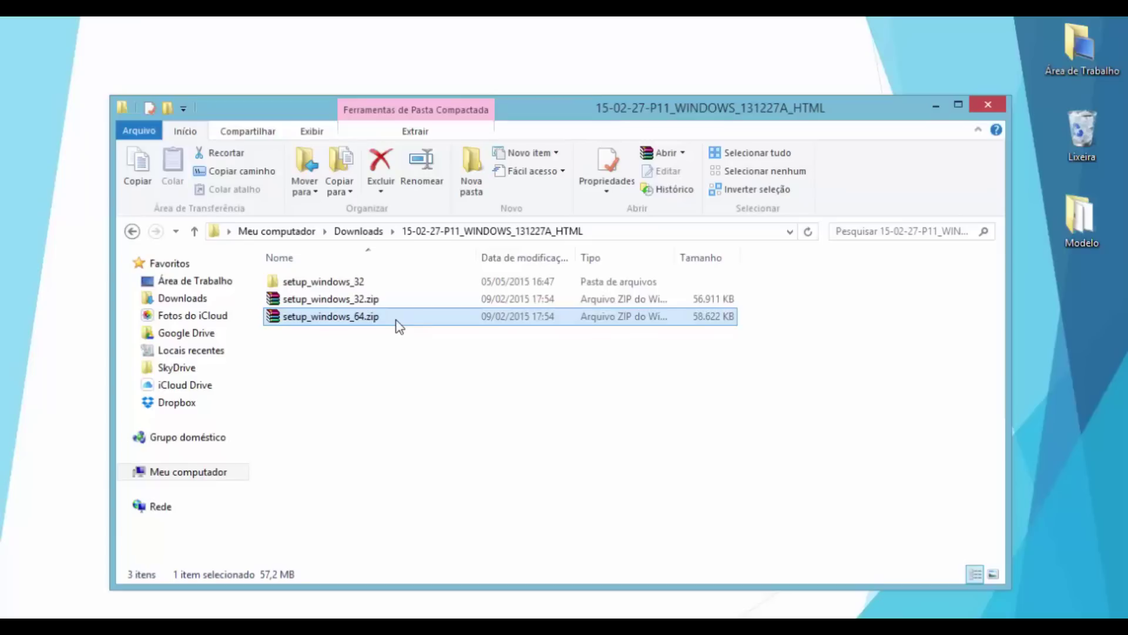
ctrl+click(402, 306)
click(401, 306)
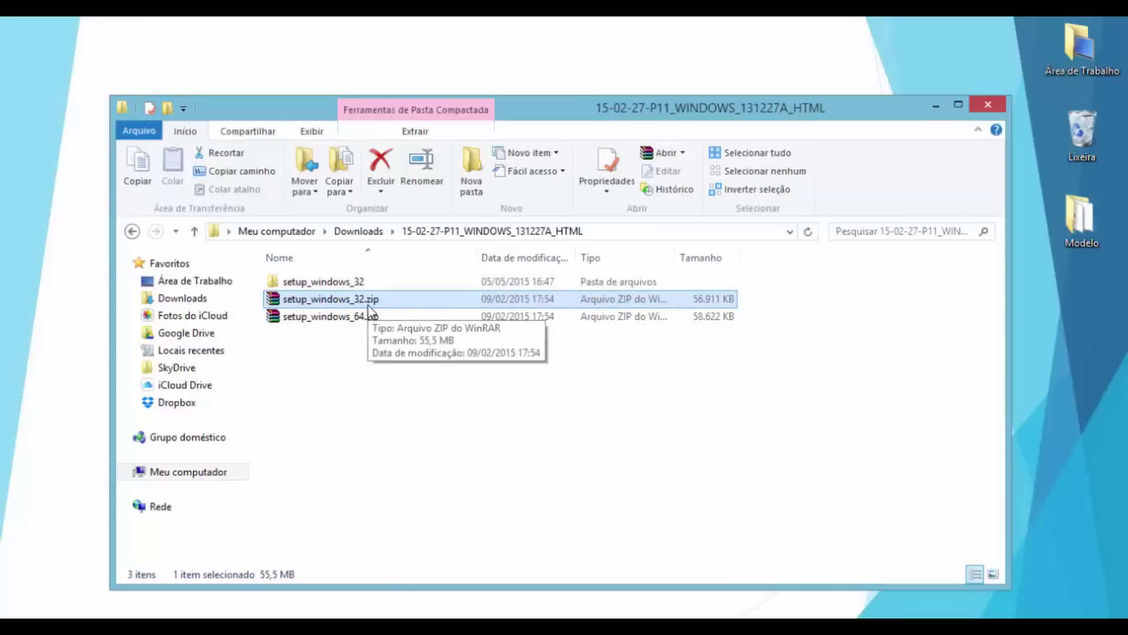
ctrl+click(314, 320)
click(313, 320)
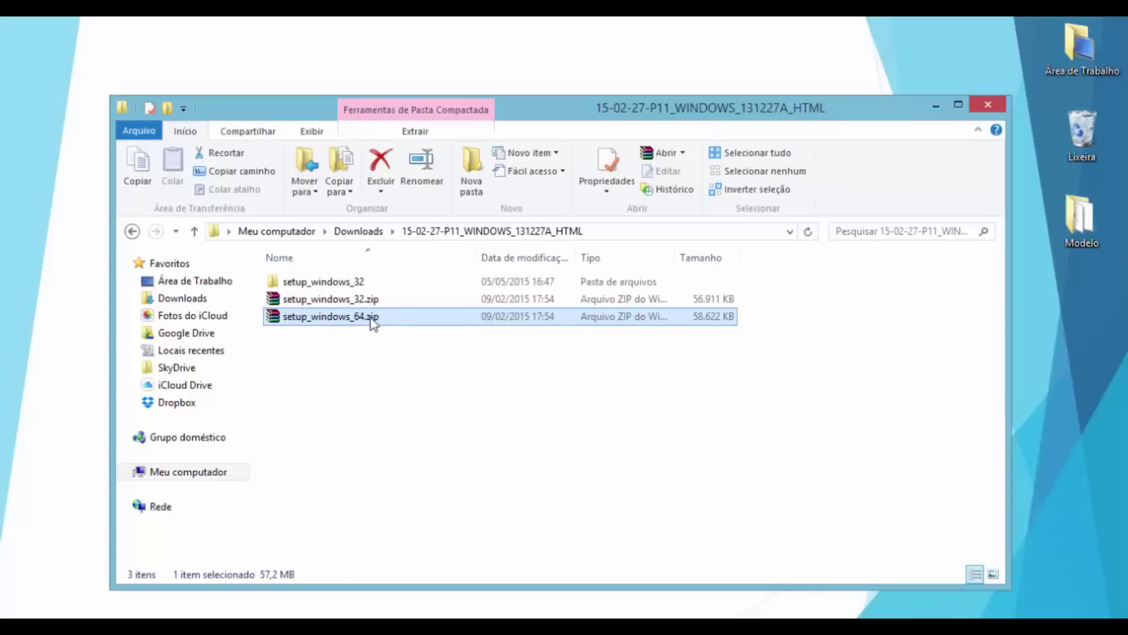
click(380, 305)
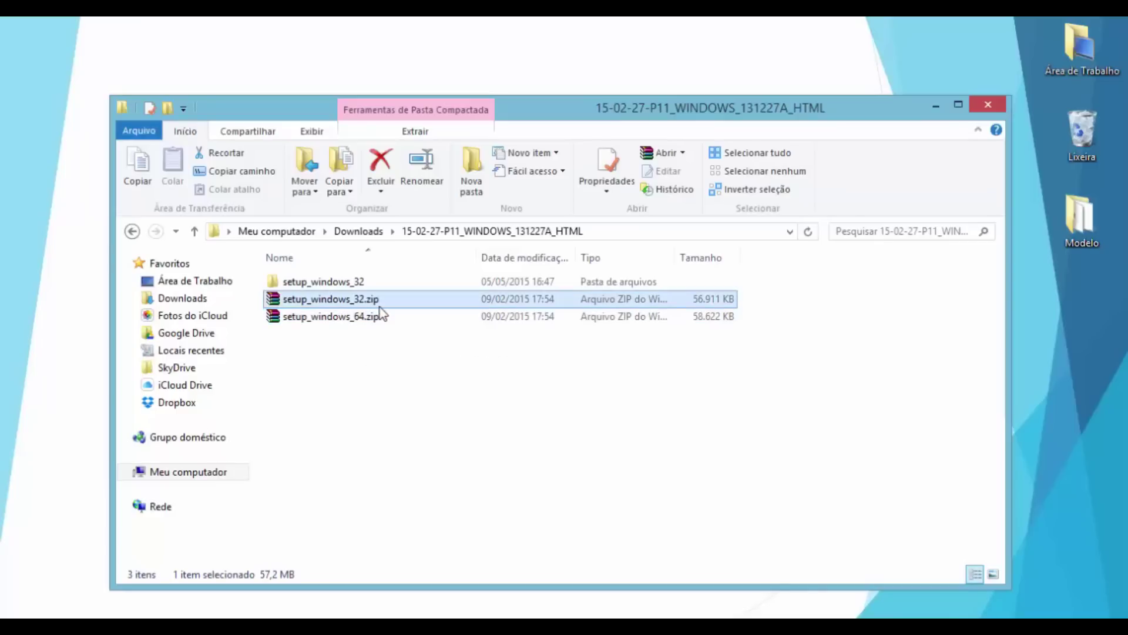
- Open the extracted setup_windows_32 folder and run setup.exe as administrator
click(324, 284)
double_click(323, 285)
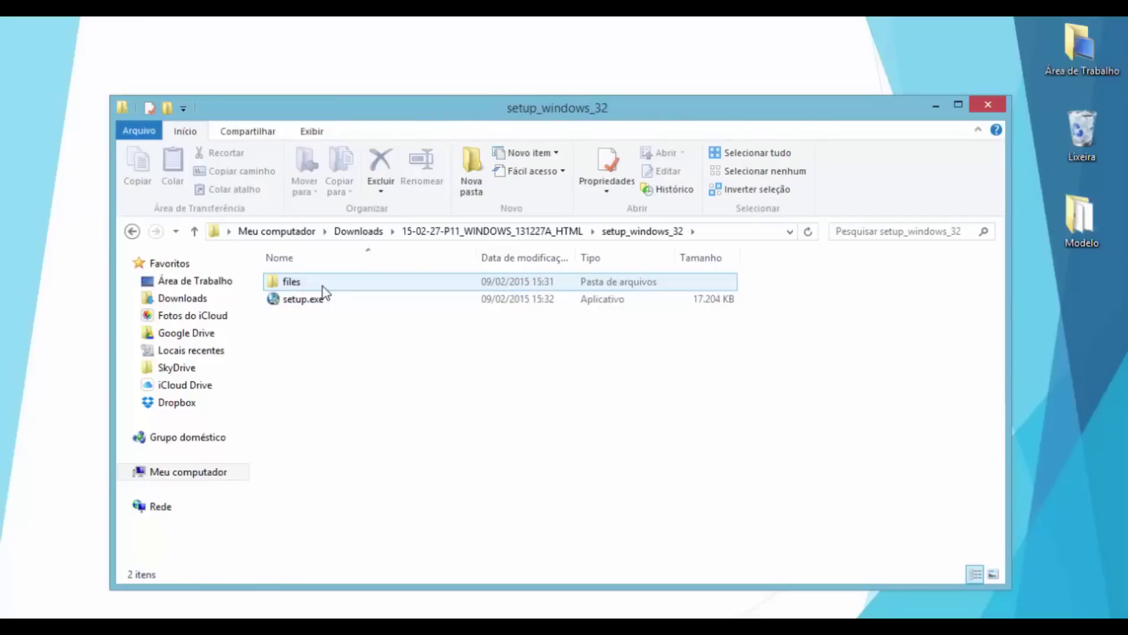
click(329, 300)
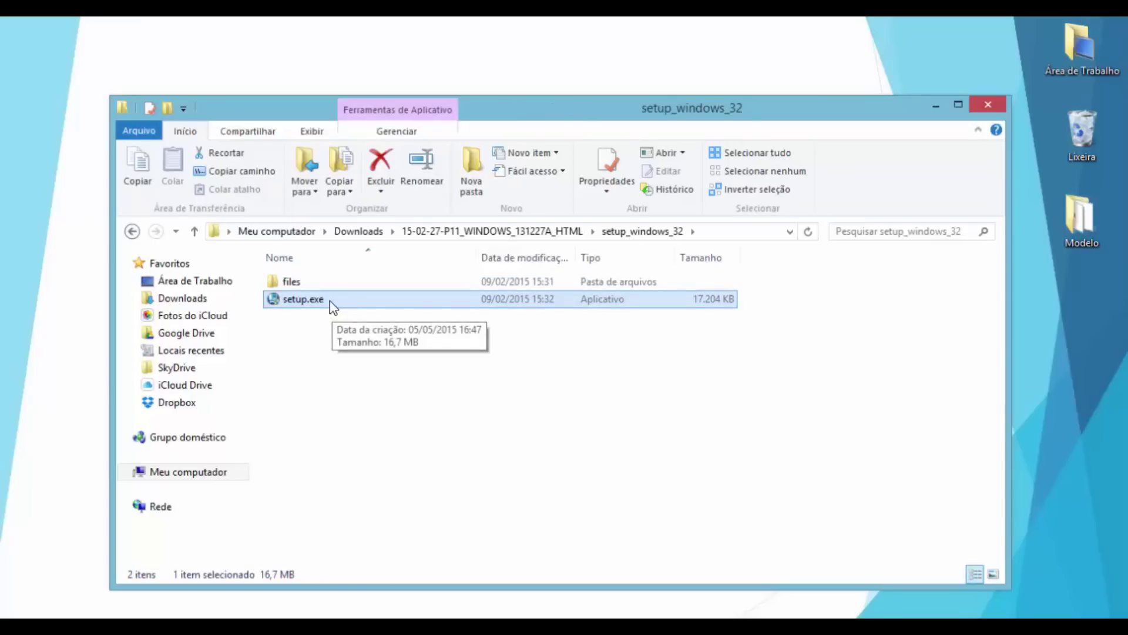
right_click(314, 301)
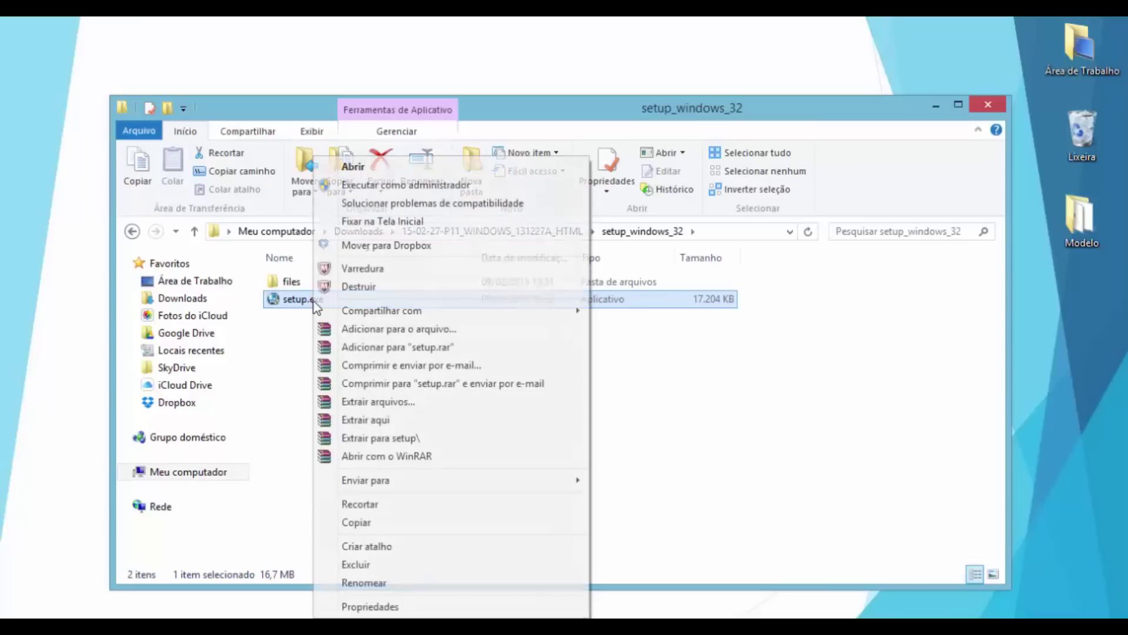
click(395, 188)
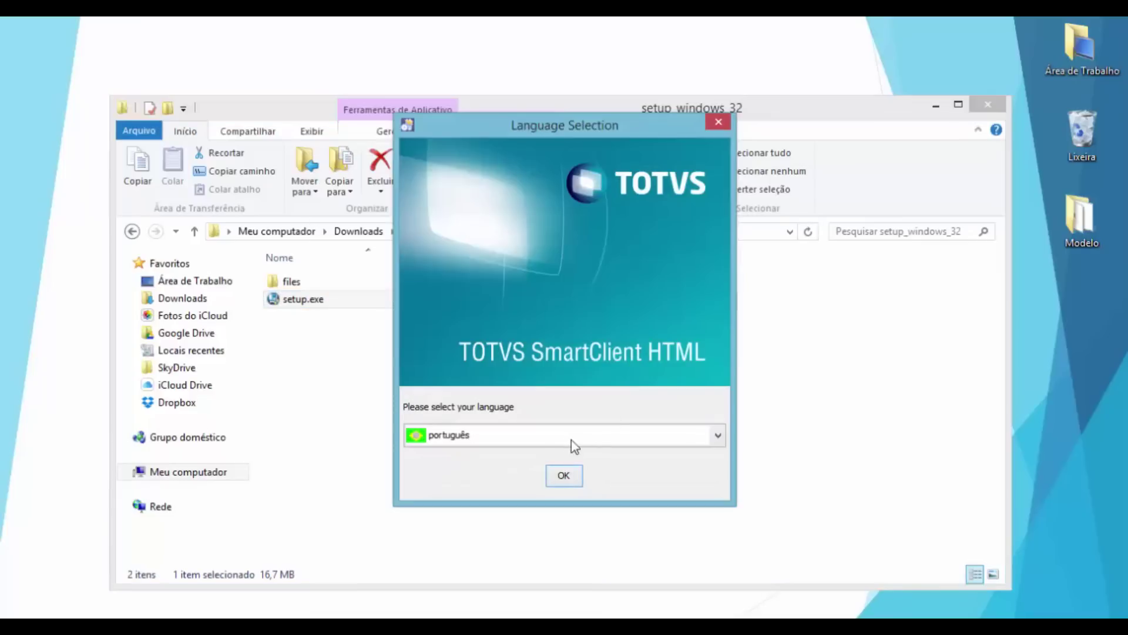
- Start the installation wizard in português and accept the licence agreement
click(567, 480)
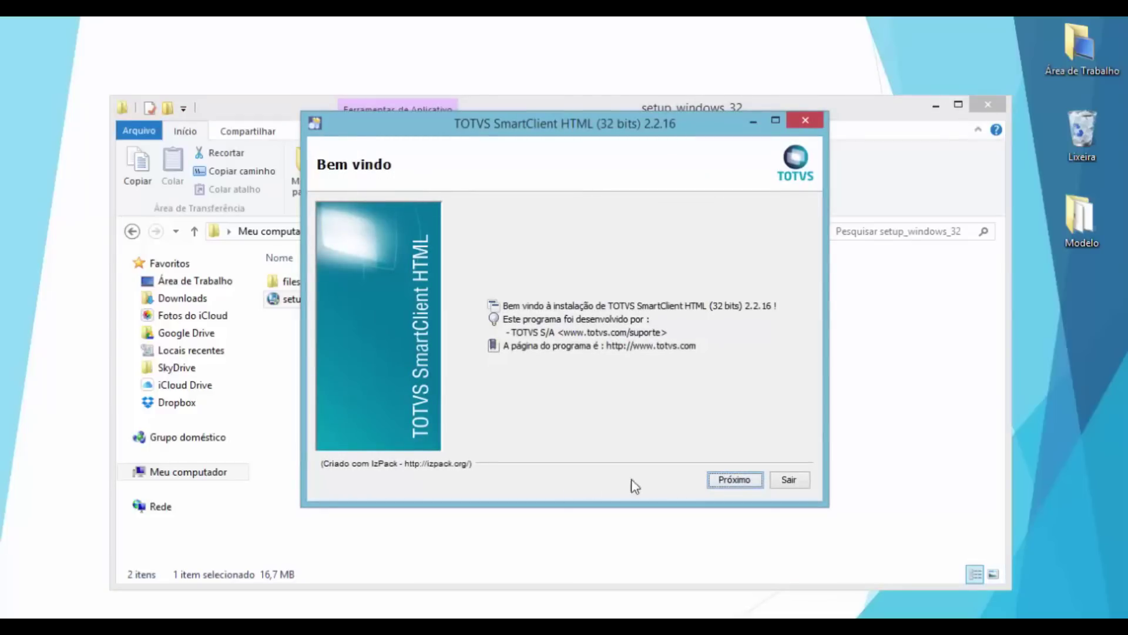
click(734, 479)
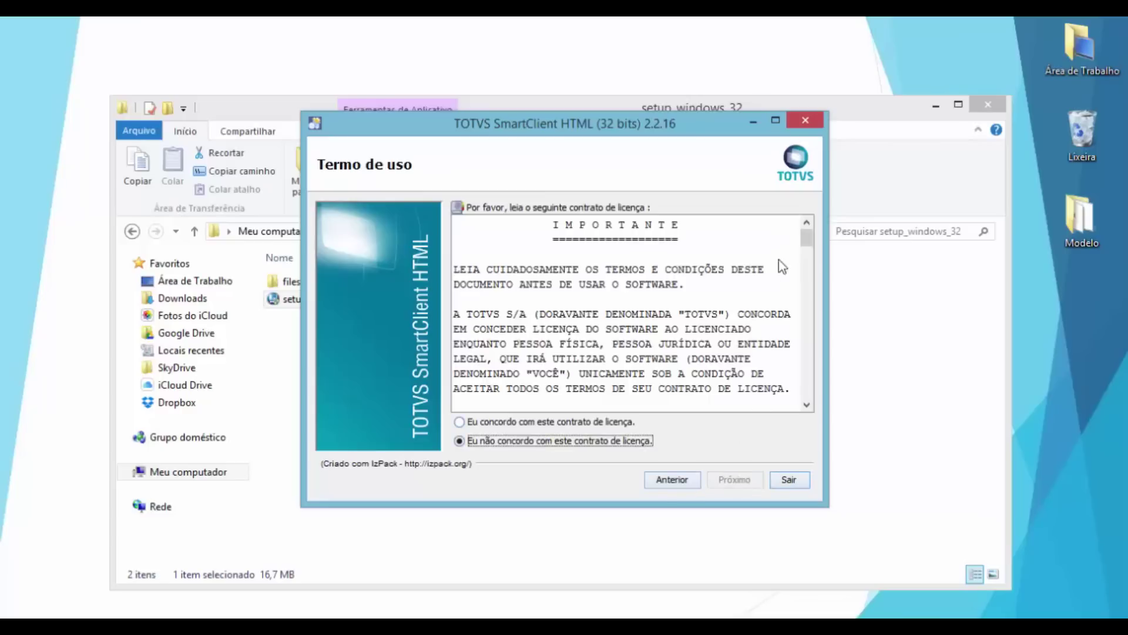
drag(807, 241, 784, 395)
click(599, 422)
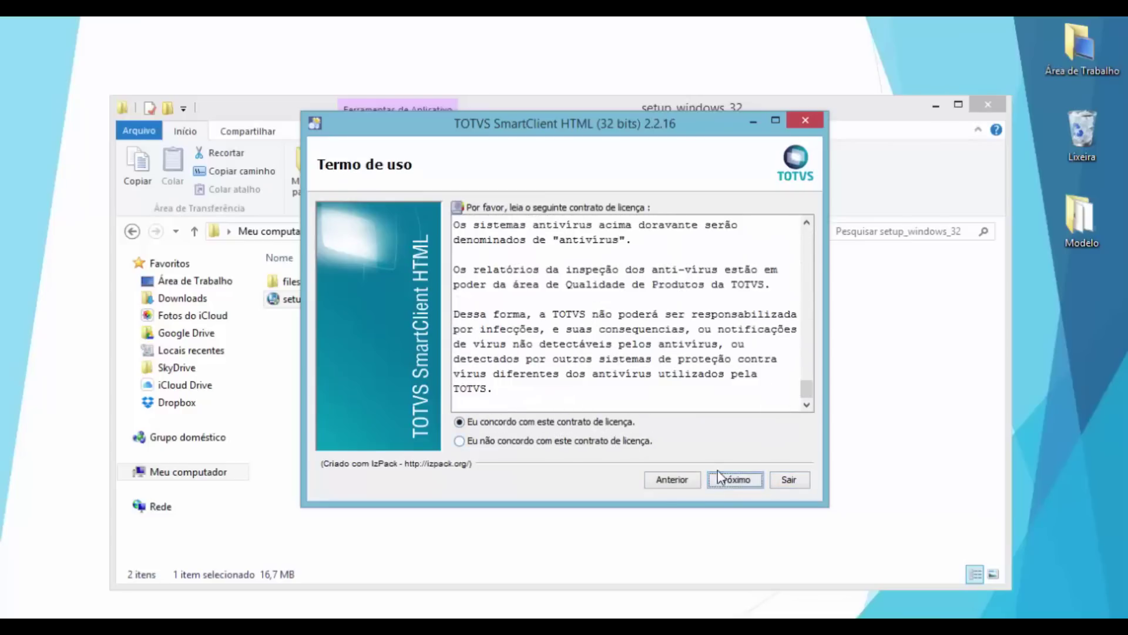
click(724, 484)
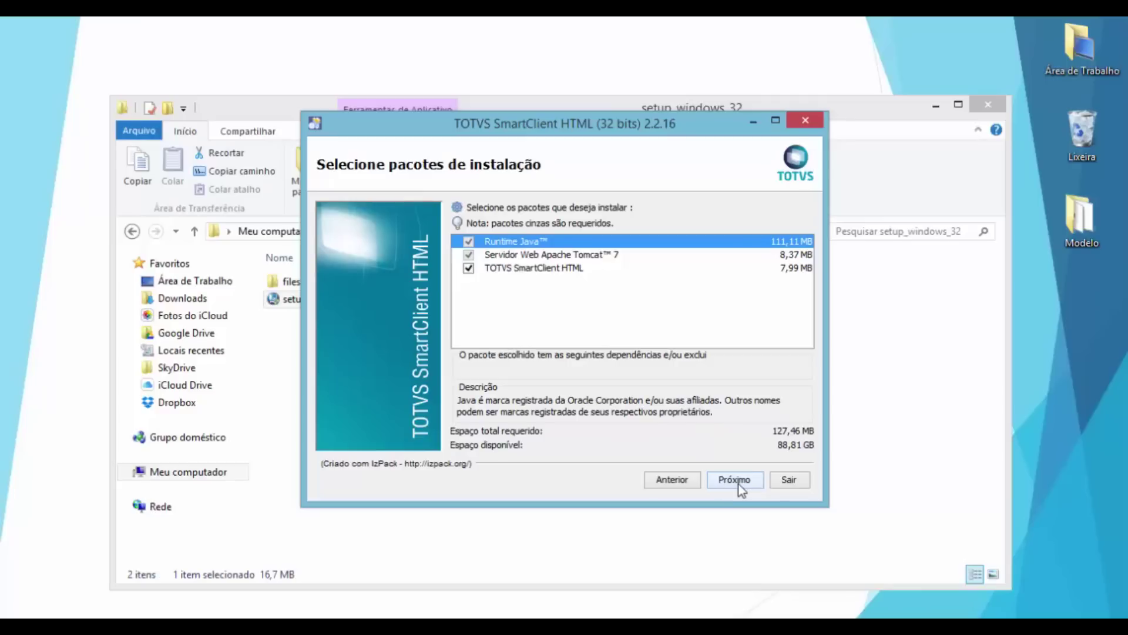
- Keep all three installation packages and use C:\bases\SmartClientHTML as the installation directory
click(738, 484)
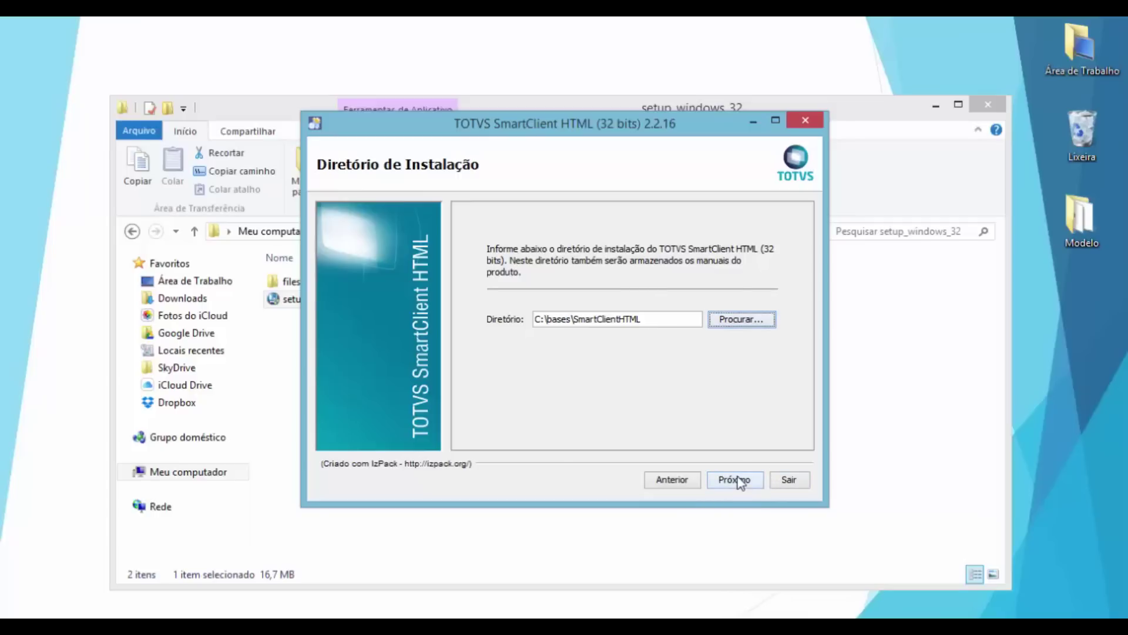
click(738, 481)
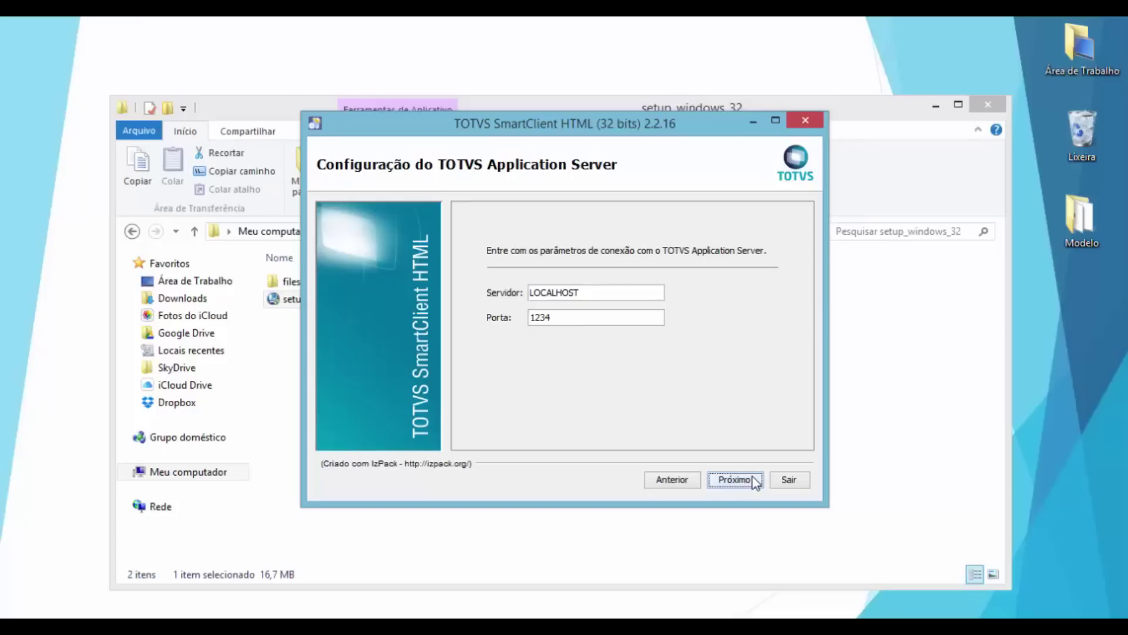
- Keep LOCALHOST as the TOTVS Application Server address, replace the last two digits of its port with 43, and continue
click(631, 293)
click(637, 319)
drag(584, 292, 530, 290)
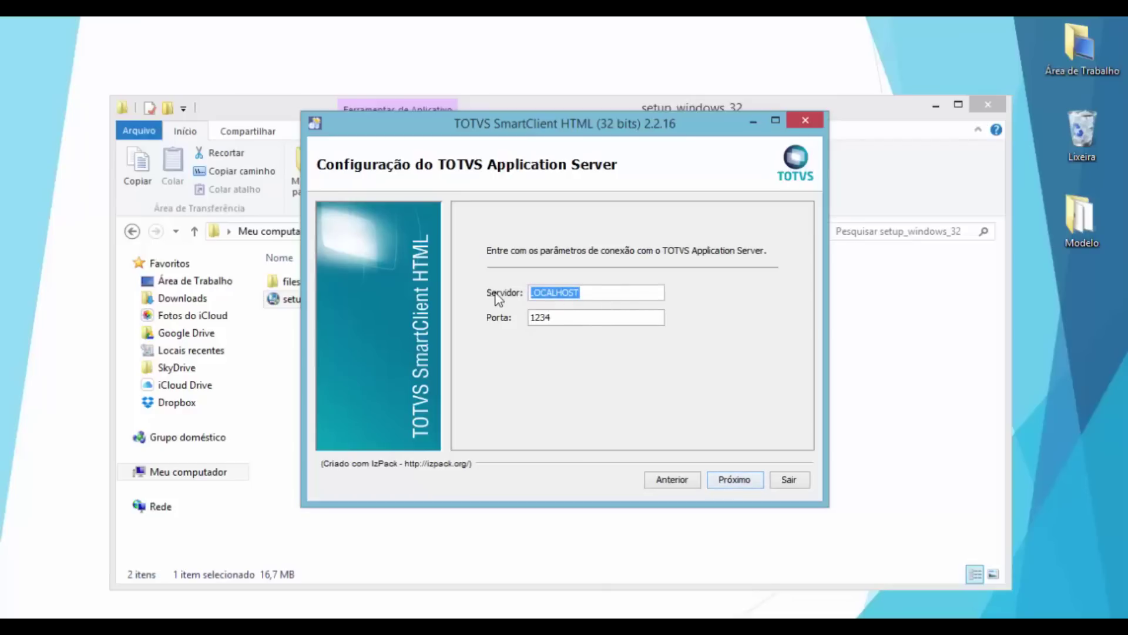
click(590, 315)
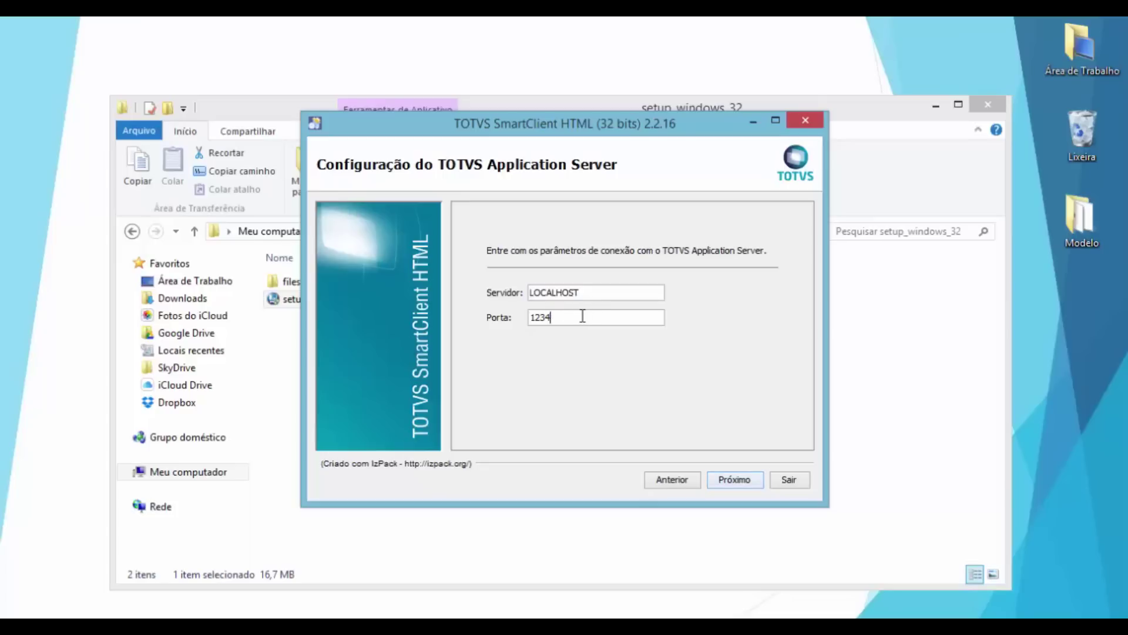
drag(583, 316, 506, 316)
click(588, 316)
click(599, 294)
drag(540, 318, 574, 319)
text(43)
click(735, 480)
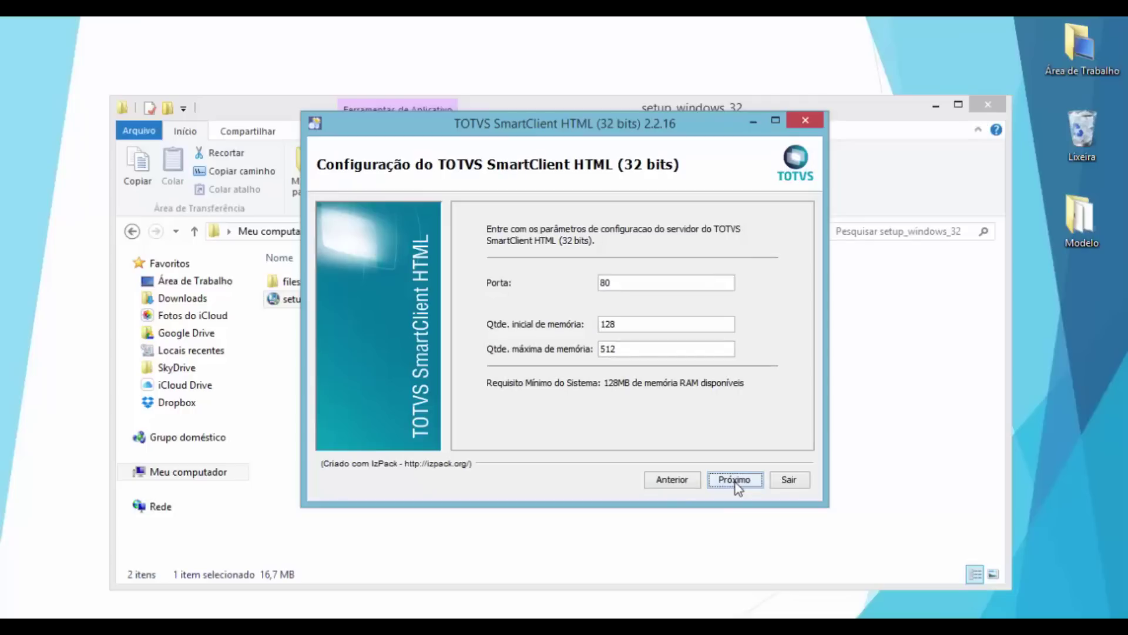
- Set the TOTVS SmartClient HTML server port to 8080, keep the memory limits at 128 and 512, and install the packages
click(643, 284)
text(80)
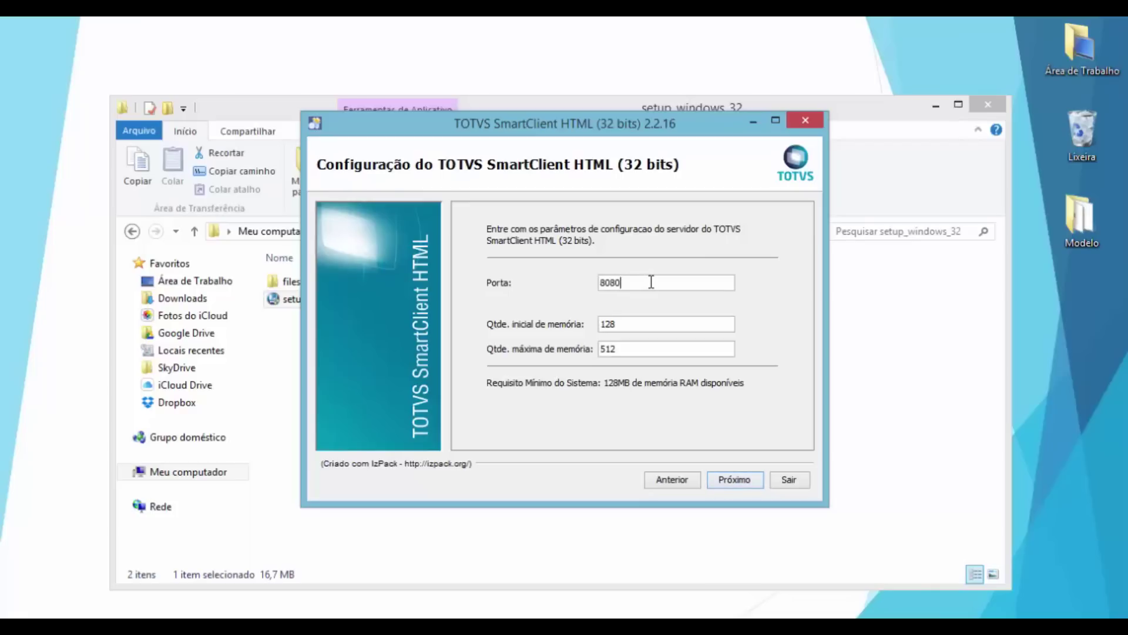
key(Tab)
click(738, 481)
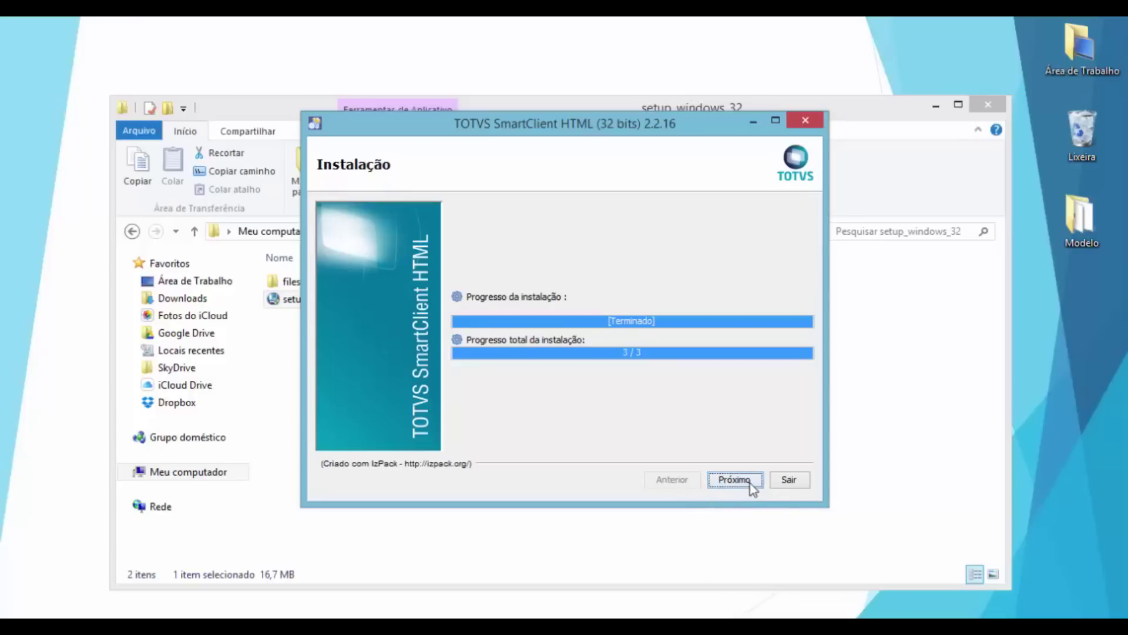
click(750, 483)
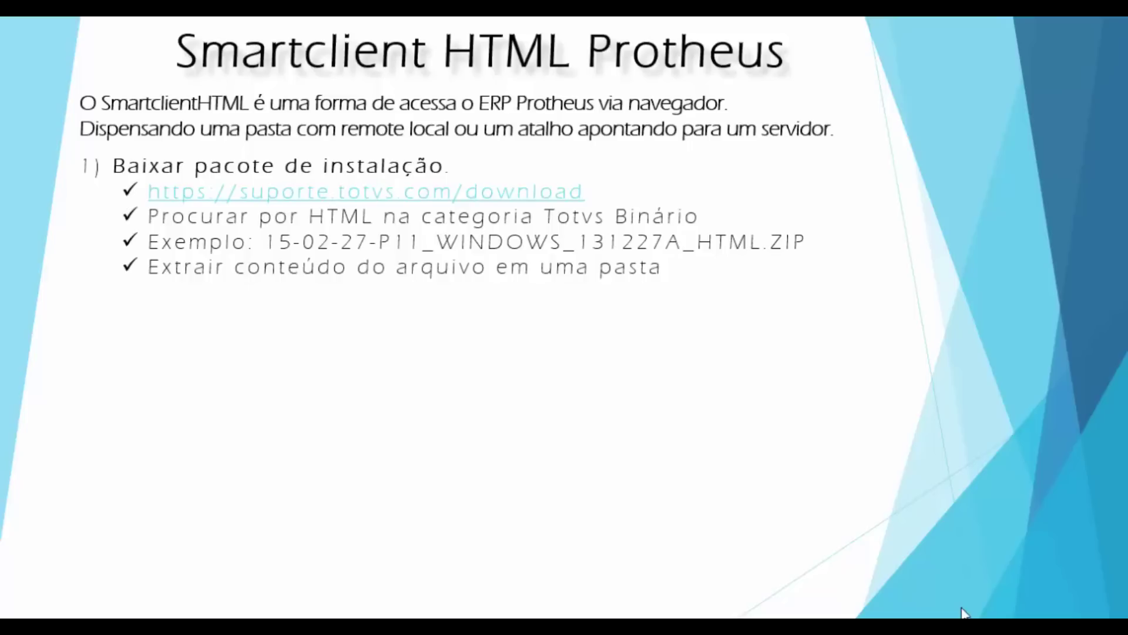
key(Right)
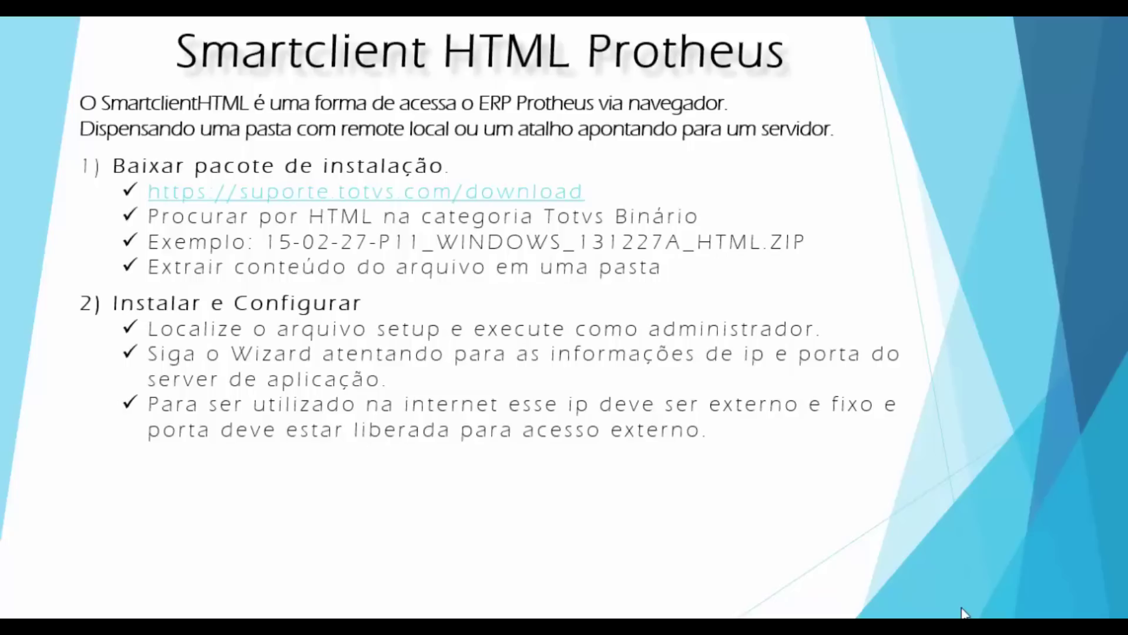
click(964, 613)
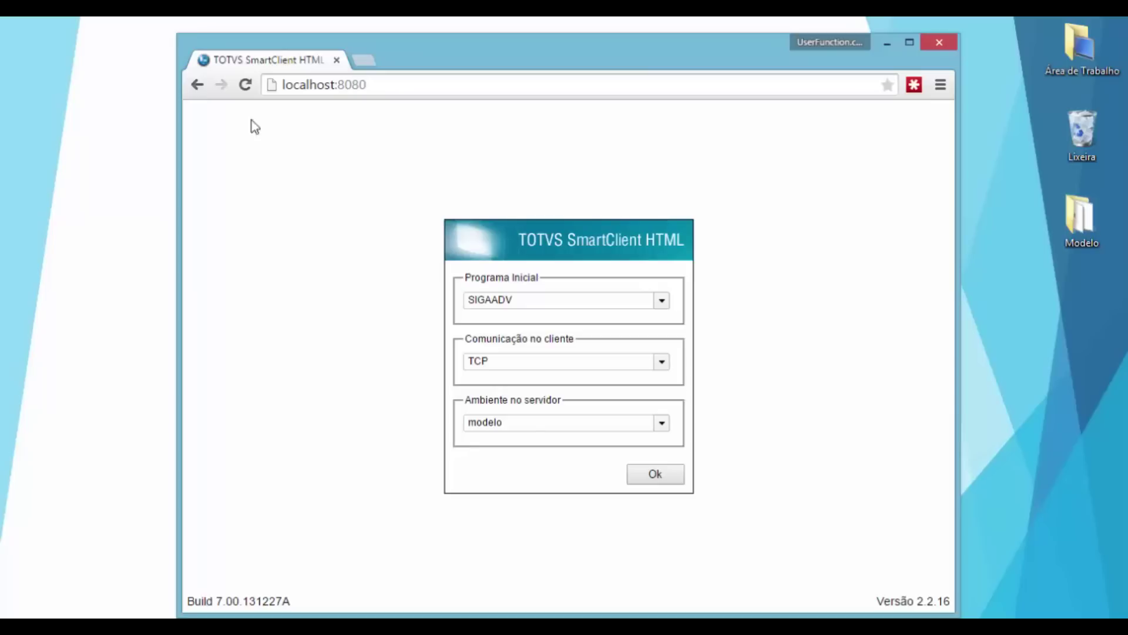
- Launch SmartClient HTML at localhost:8080 with initial program SIGAADV, TCP communication and the modelo environment
click(645, 475)
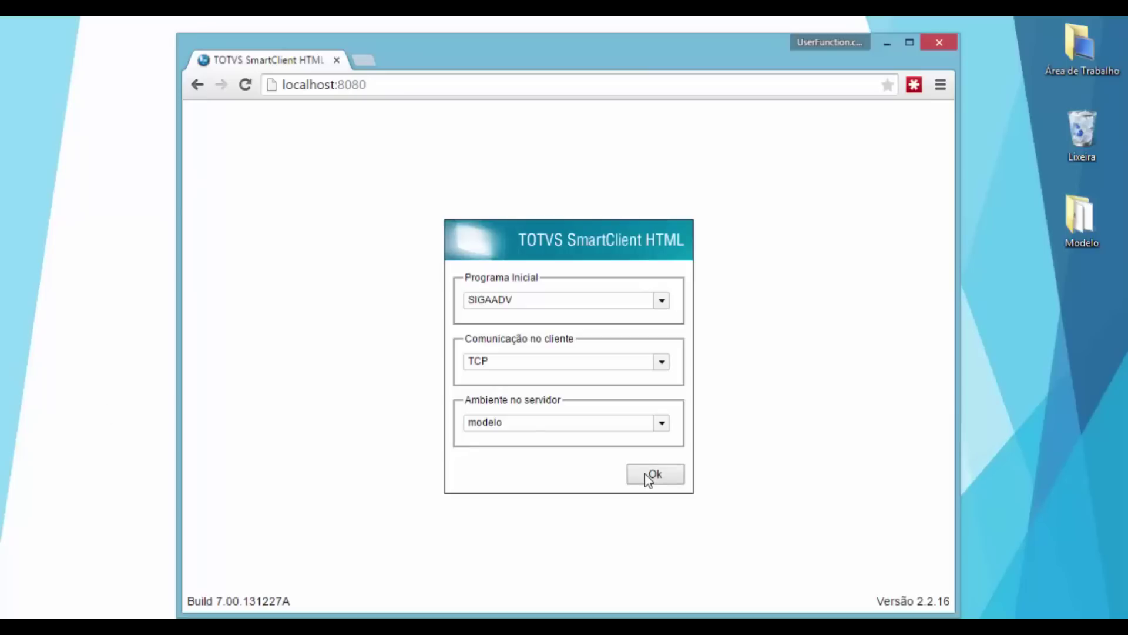